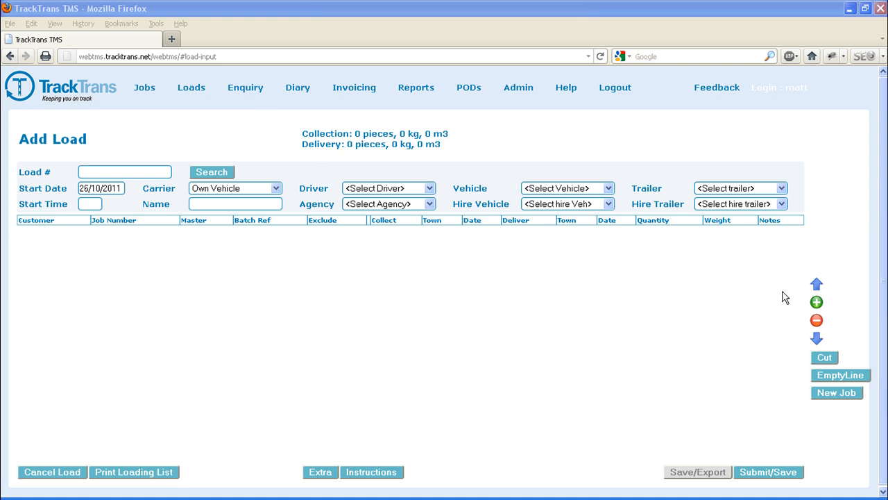
- Add the Comet PLC (Forbury) and Makro Reading delivery jobs to the load, finding each by its job number
left_click(817, 303)
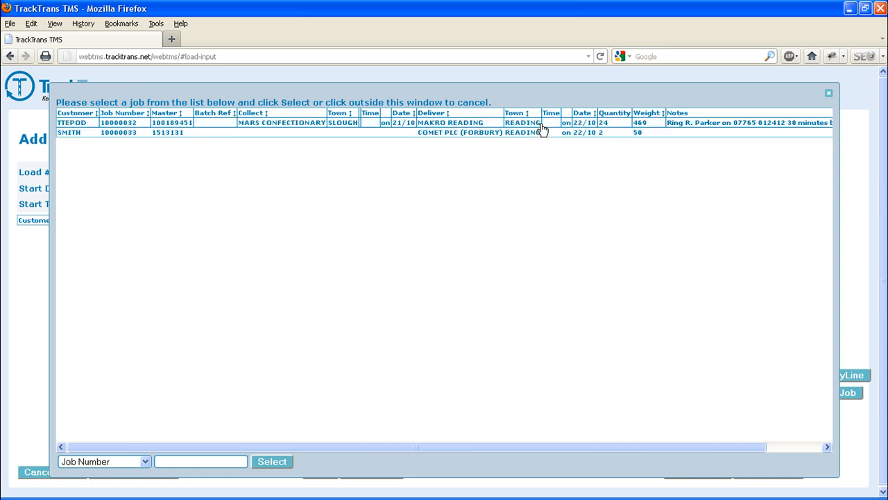
left_click(200, 461)
type("10000033")
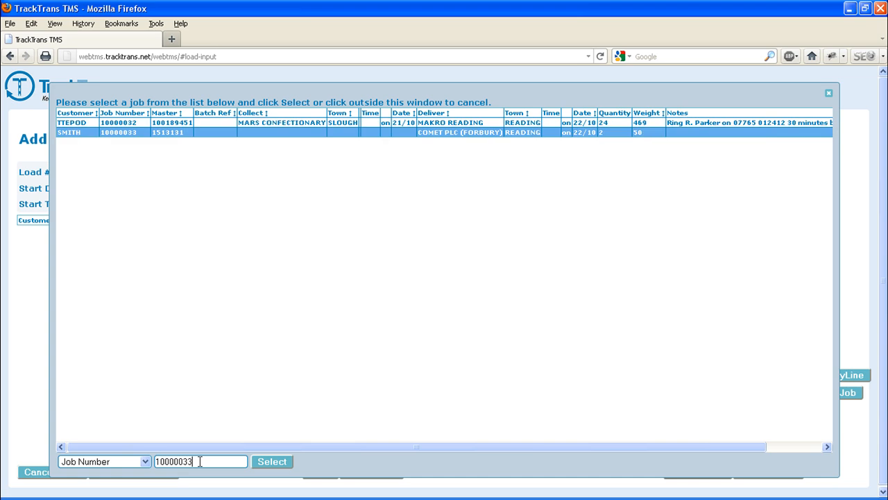
key("ctrl+a")
key("BackSpace")
type("1000")
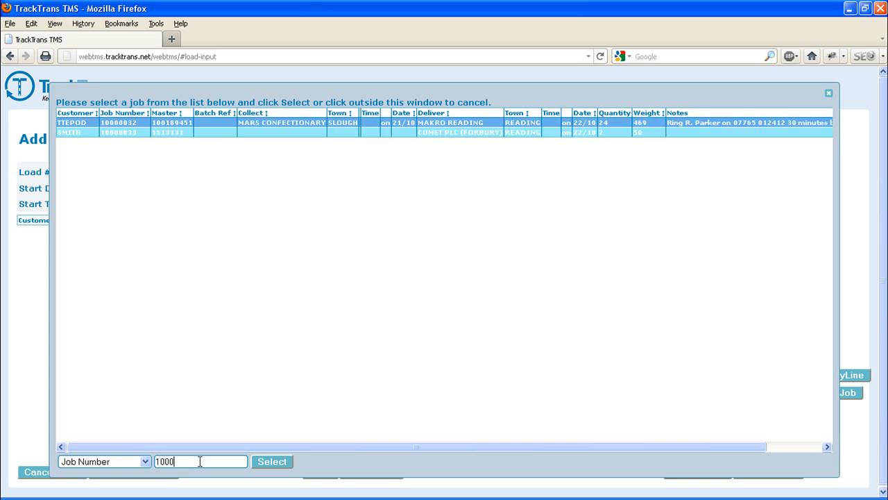
type("0032")
key("ctrl+a")
key("BackSpace")
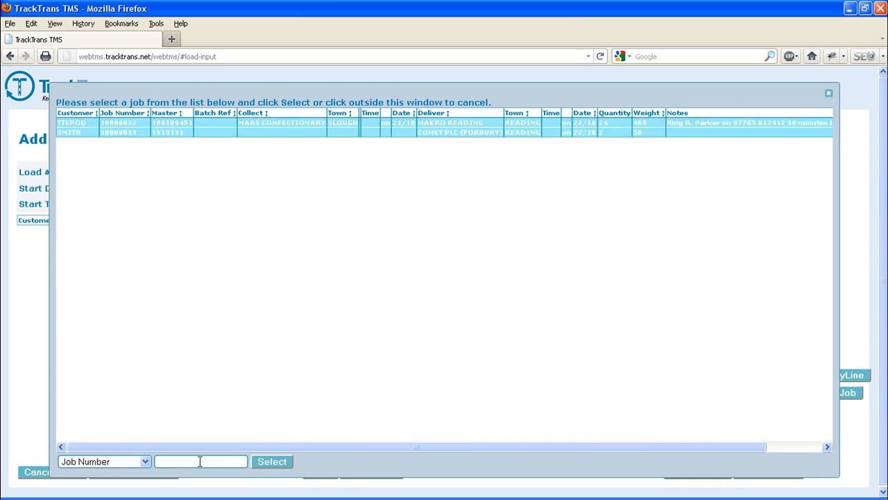
left_click(263, 464)
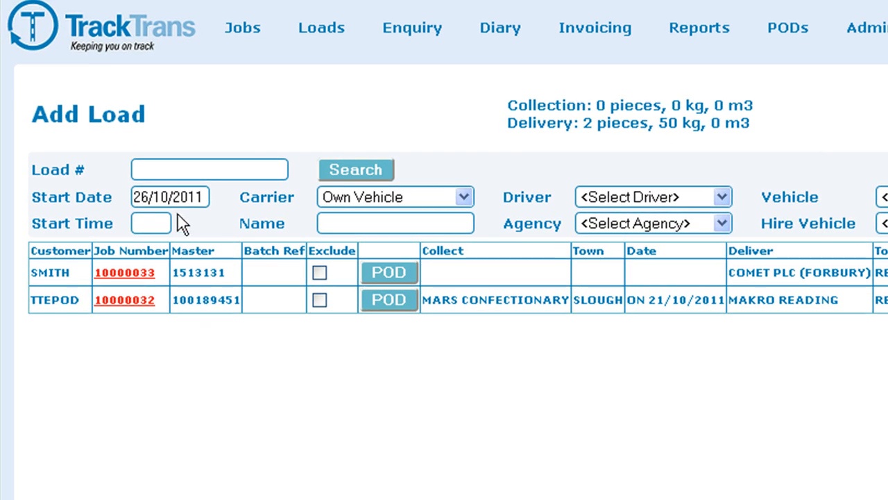
- Set the load's start date to 22/10/2011 and its start time to 06:30
left_click(179, 197)
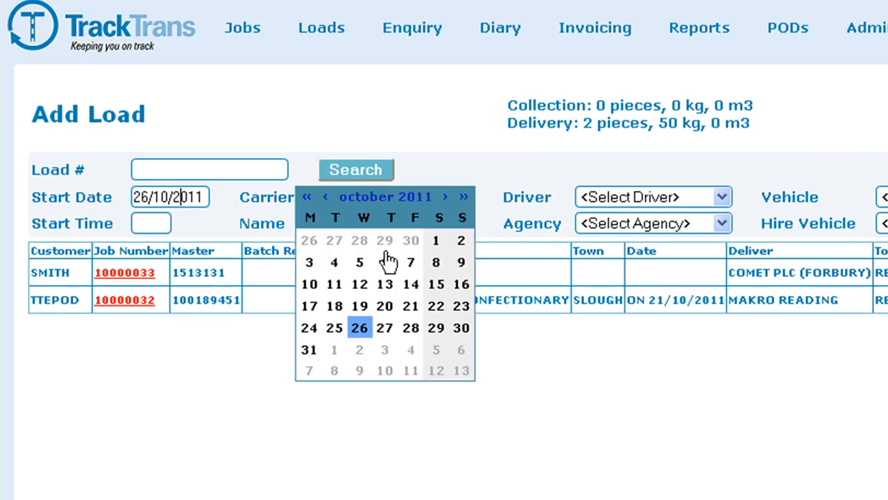
left_click(437, 306)
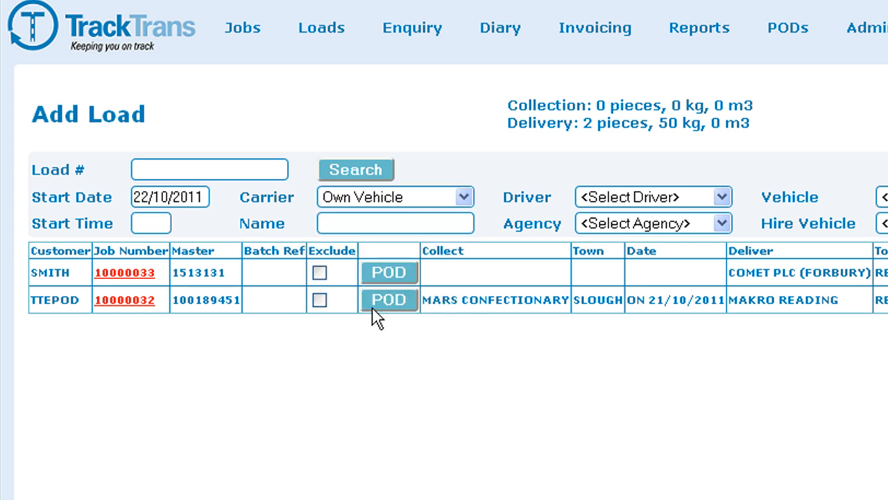
left_click(152, 229)
type("06:30")
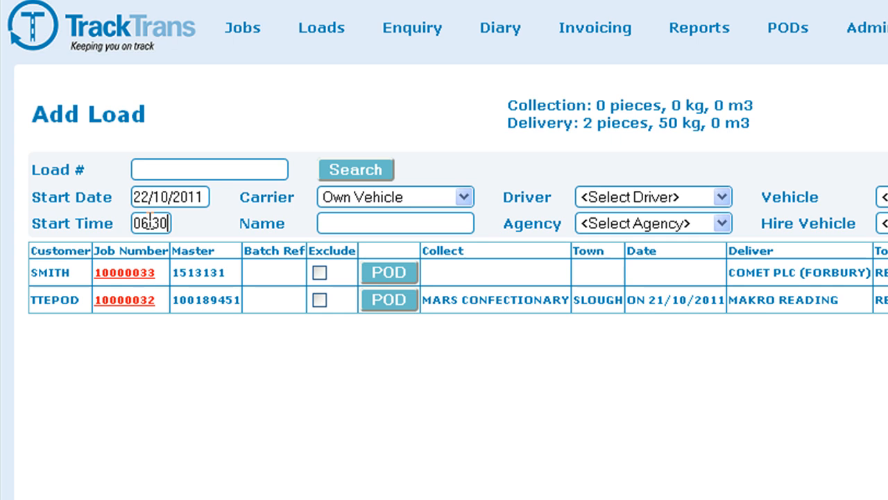
- Switch the carrier to Subcontractor to view the available subcontractors, and set it back to Own Vehicle
left_click(462, 196)
left_click(458, 235)
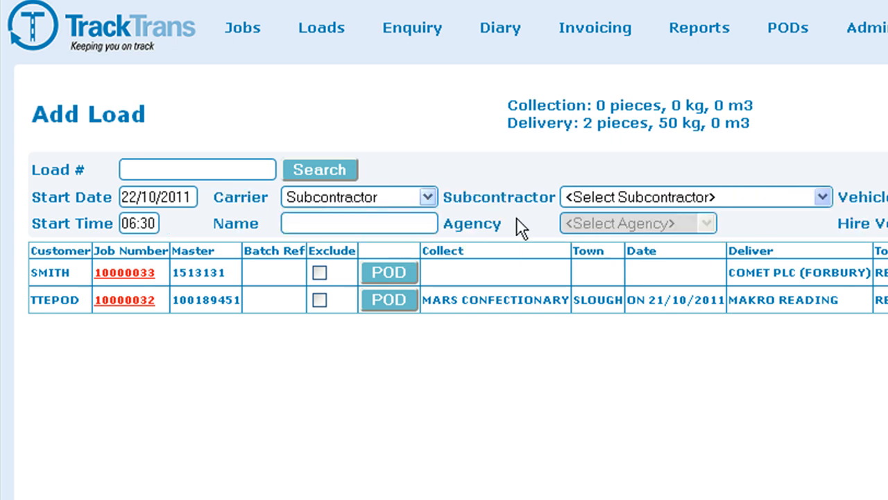
left_click(824, 198)
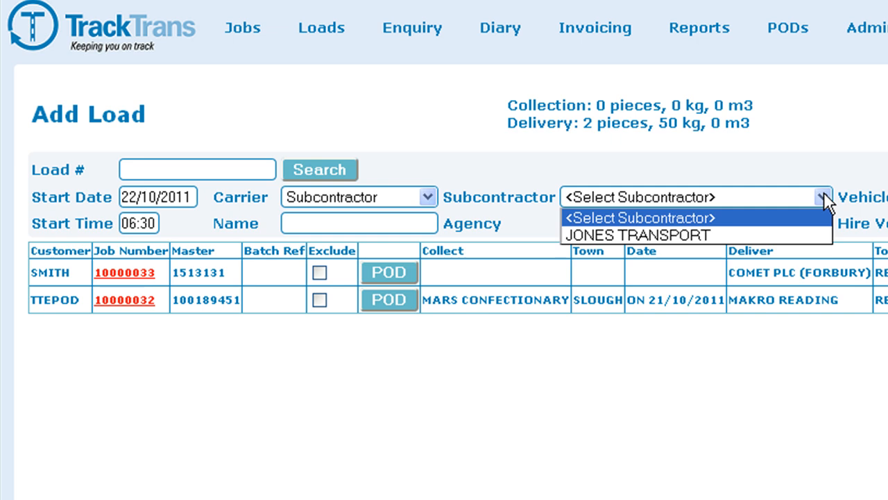
left_click(823, 198)
left_click(428, 201)
left_click(410, 215)
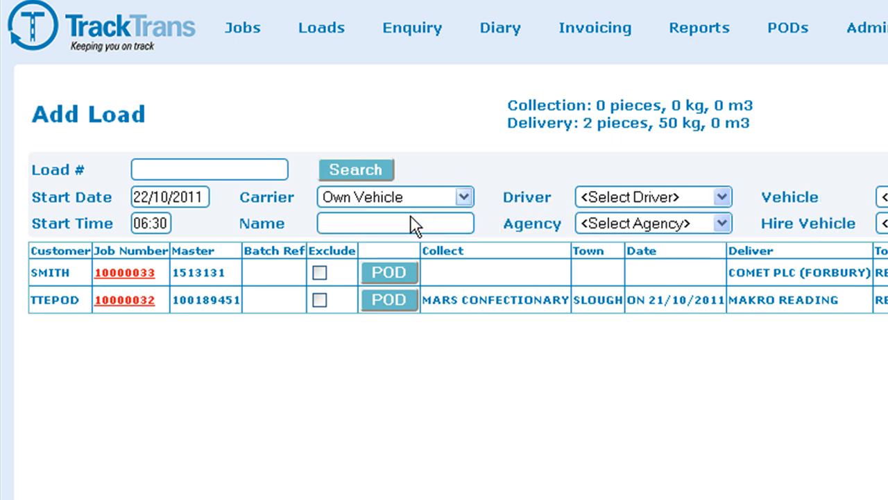
- Assign the second listed driver and the vehicle GX51 LKT (VAN) to the load
left_click(271, 182)
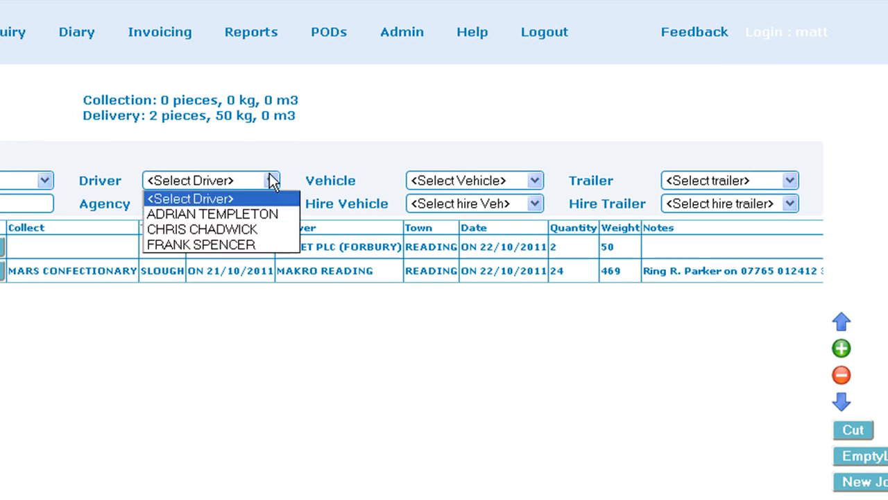
left_click(270, 232)
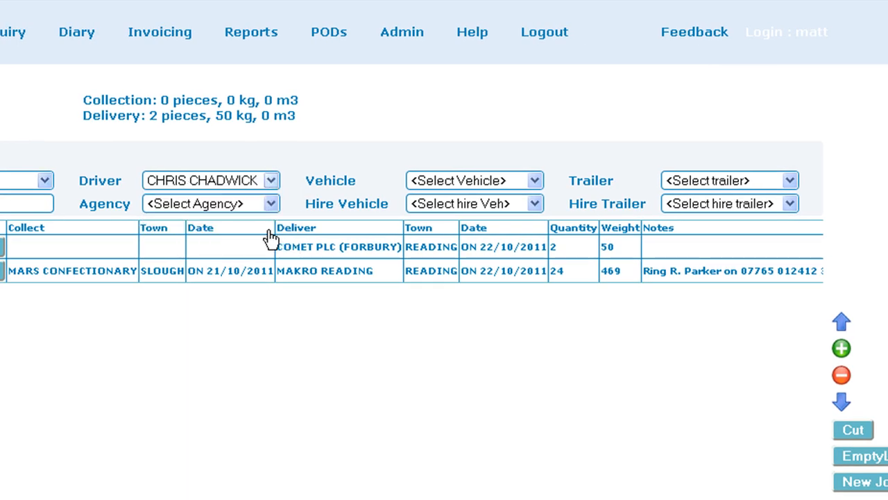
left_click(535, 181)
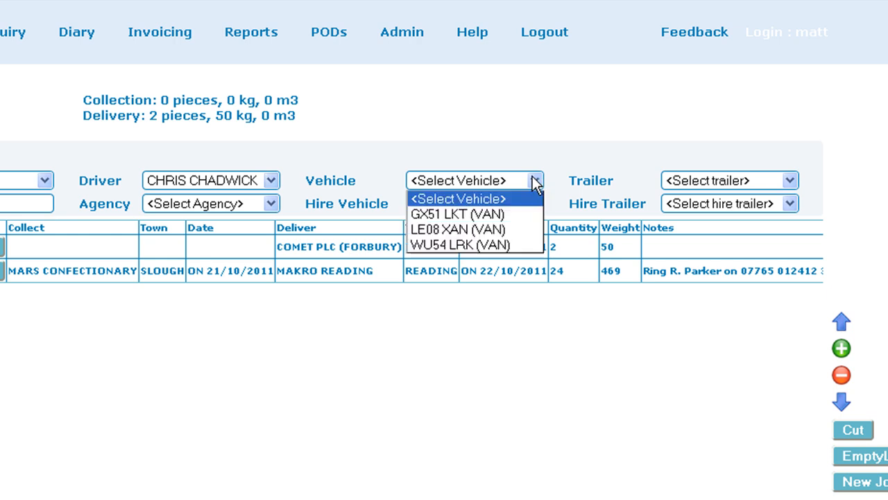
left_click(518, 213)
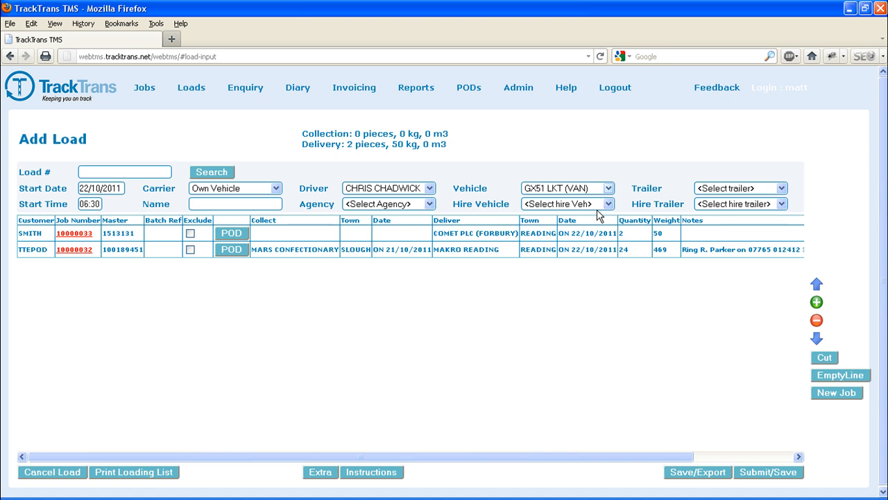
- Move the Makro Reading job up one place in the load order and back down, and deselect it
left_click(753, 256)
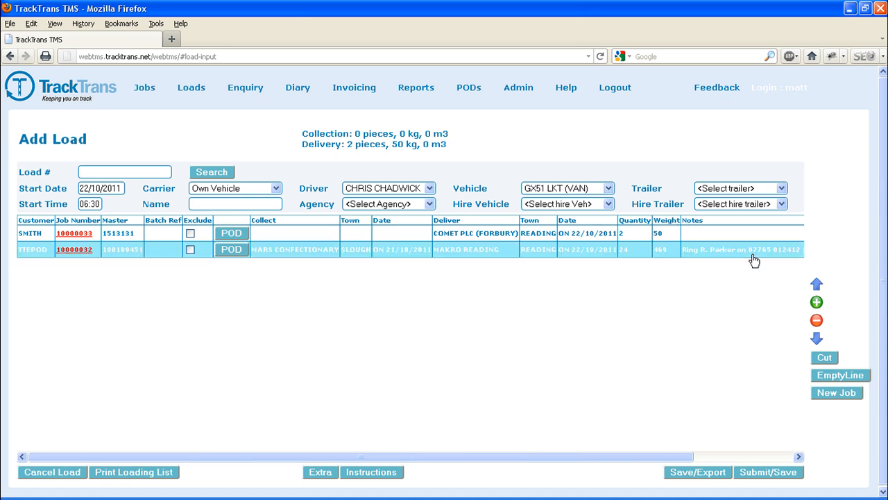
left_click(818, 286)
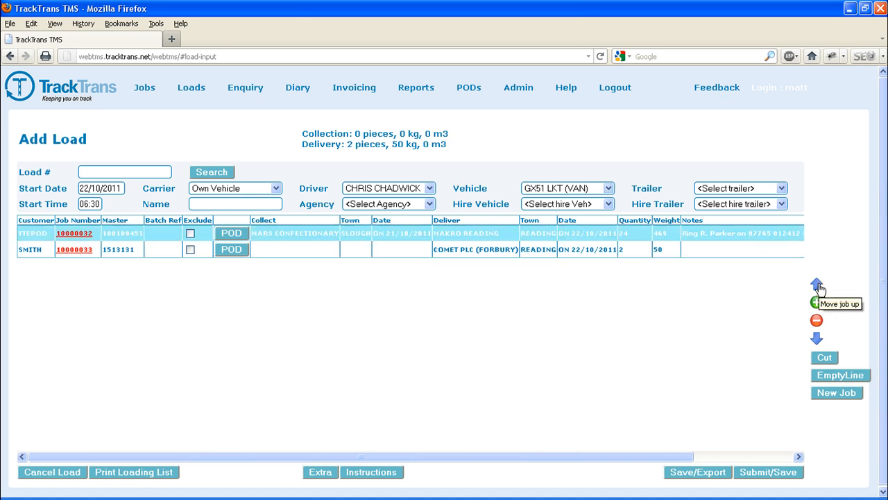
left_click(817, 338)
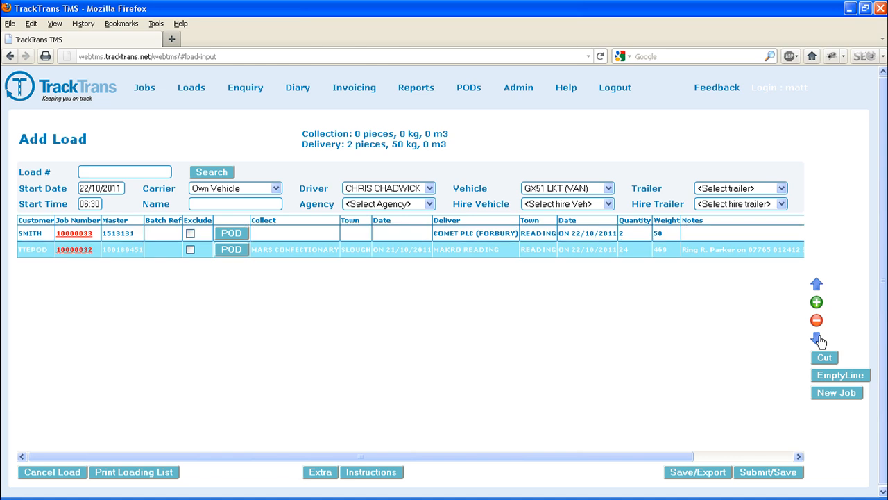
left_click(771, 256)
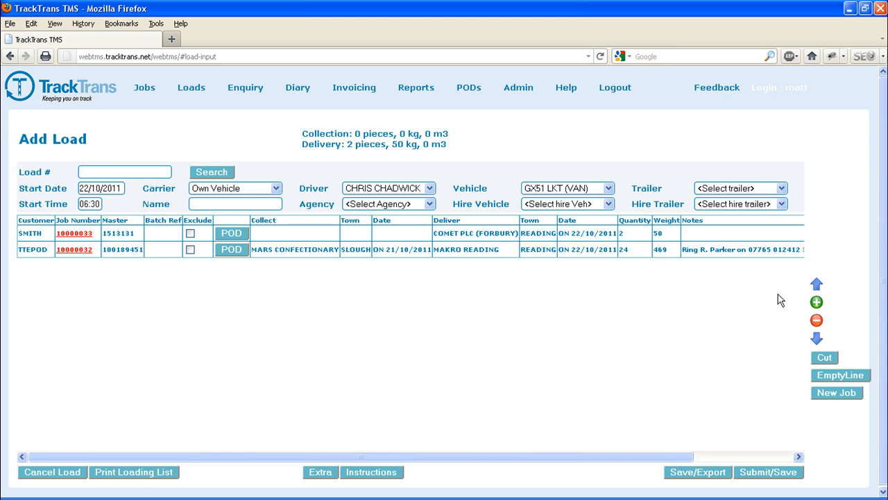
- Add two empty lines below the jobs and save the load
left_click(835, 376)
left_click(835, 376)
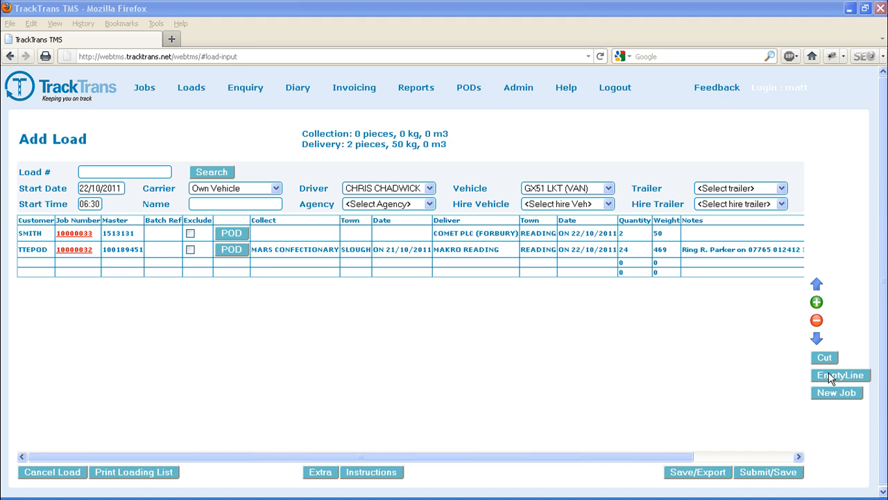
left_click(604, 255)
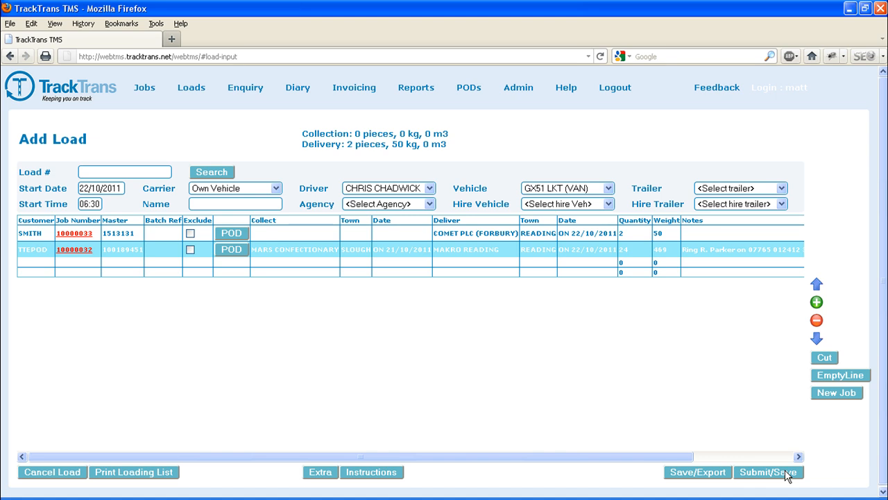
left_click(788, 474)
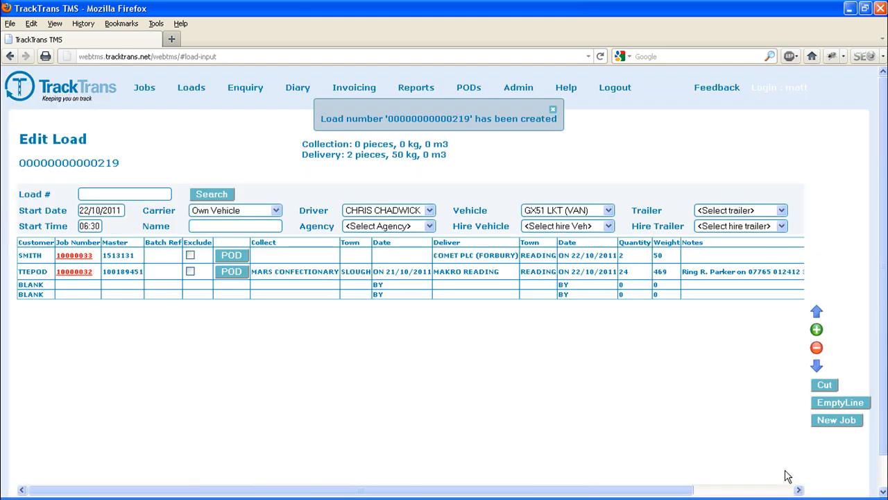
scroll(776, 470, "down", 1)
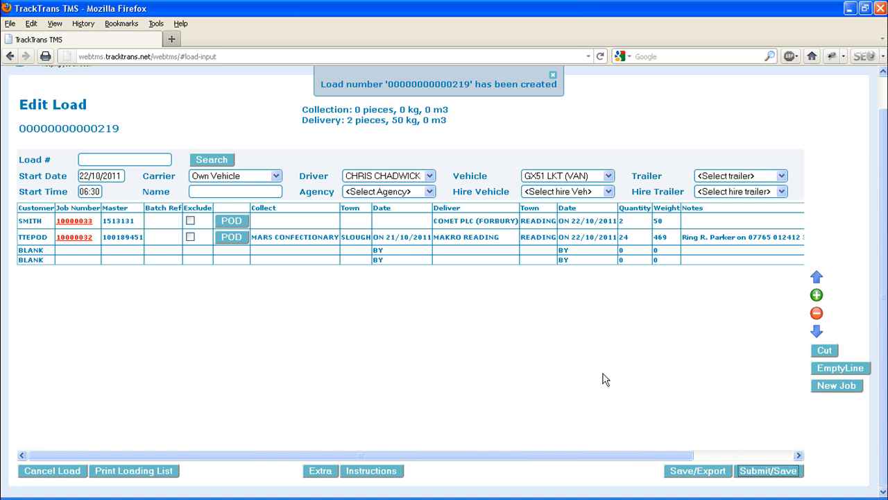
scroll(281, 177, "up", 1)
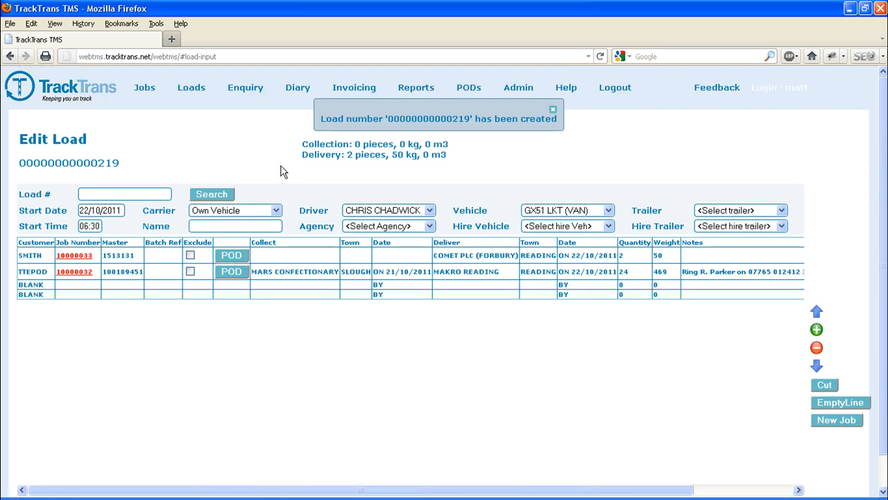
- Open a blank load form and retrieve the saved load by searching for load number 219
mouse_move(191, 88)
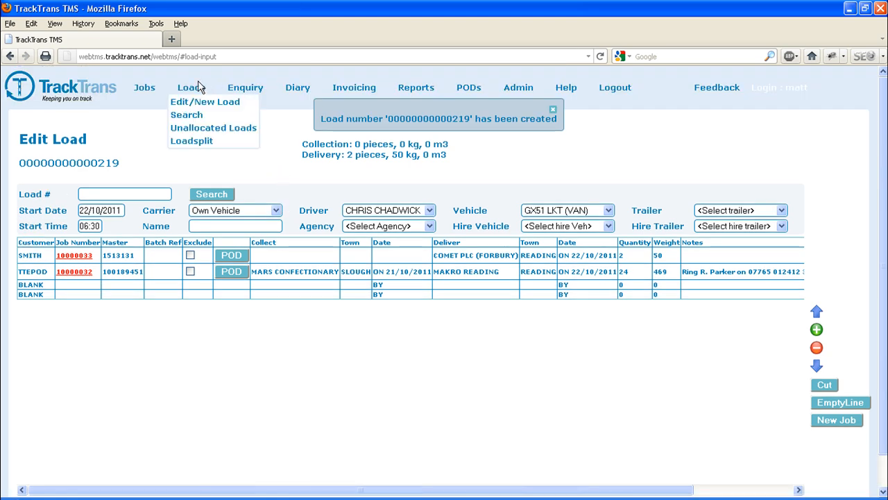
left_click(199, 99)
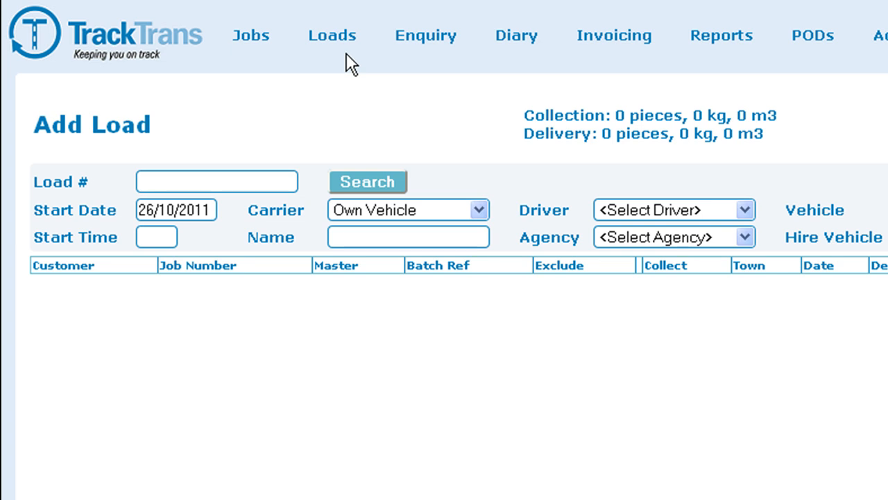
left_click(257, 175)
type("219")
left_click(376, 179)
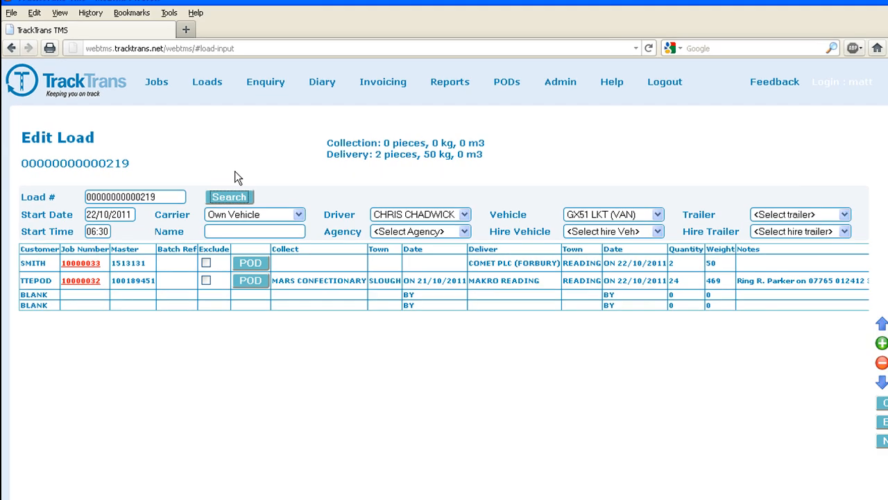
- Assign the first listed person as the extra man on the load
scroll(359, 178, "down", 1)
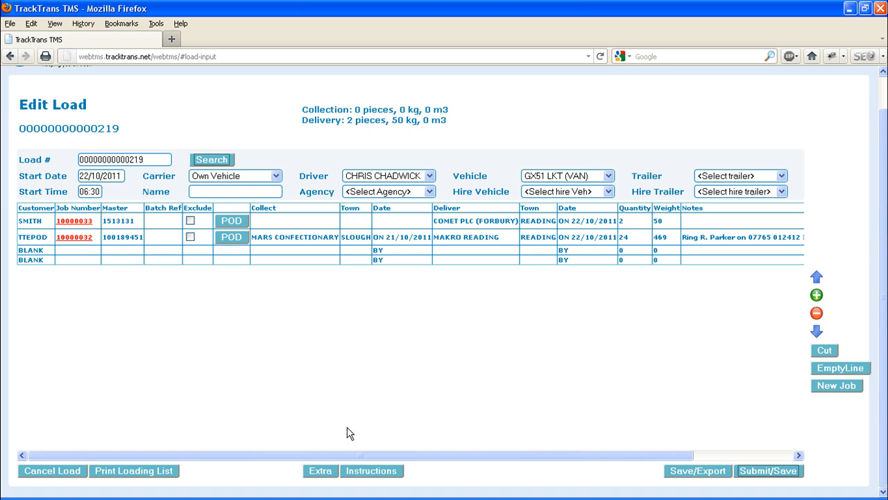
left_click(321, 471)
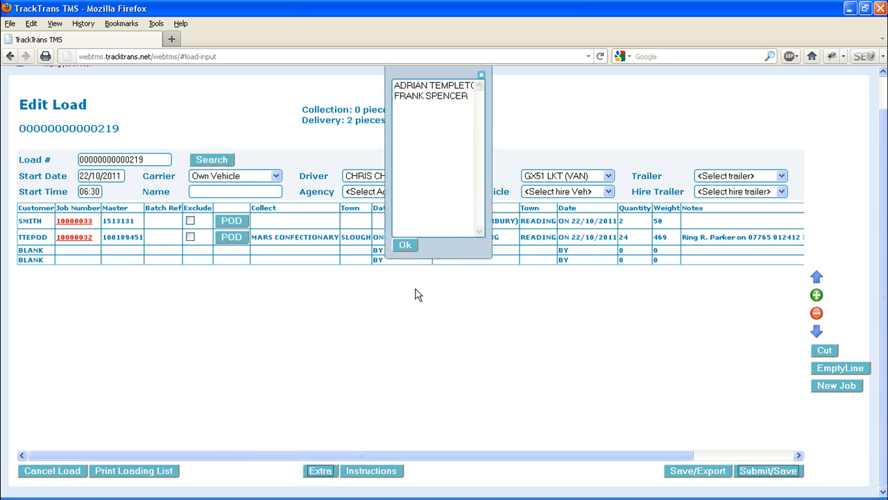
left_click(461, 85)
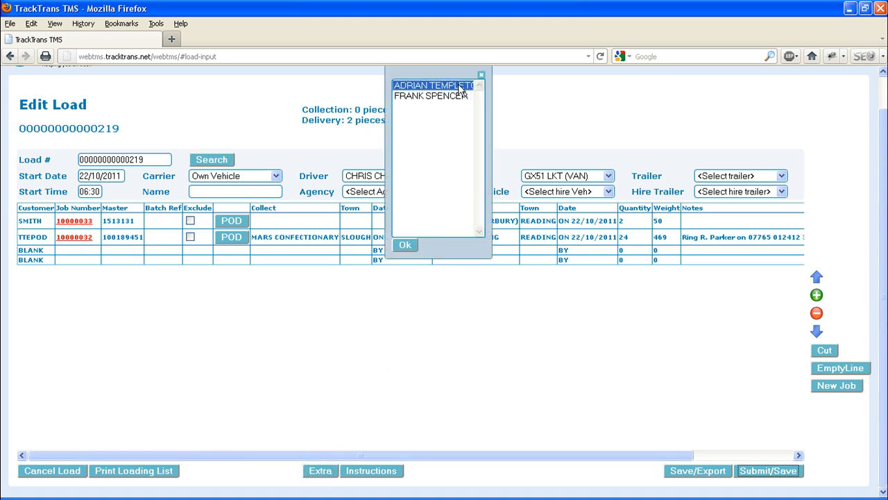
left_click(400, 245)
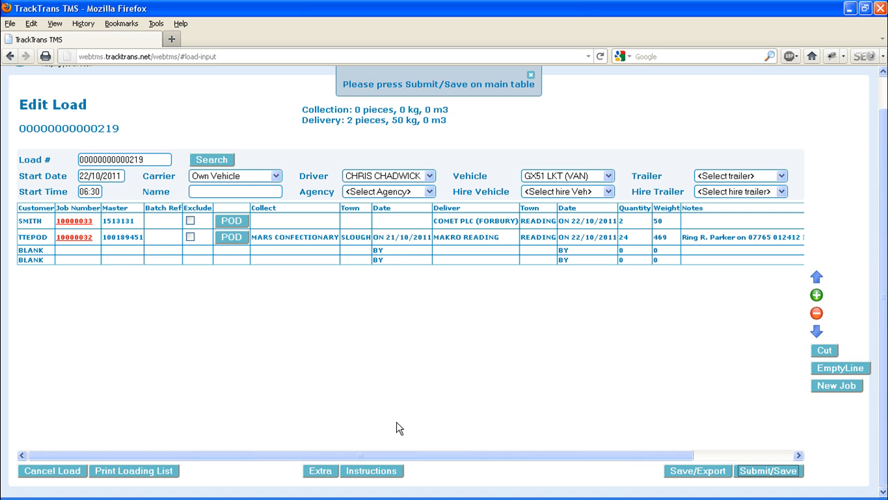
- Add the load instruction "Ring traffic office at 4pm" and save the modified load
left_click(380, 472)
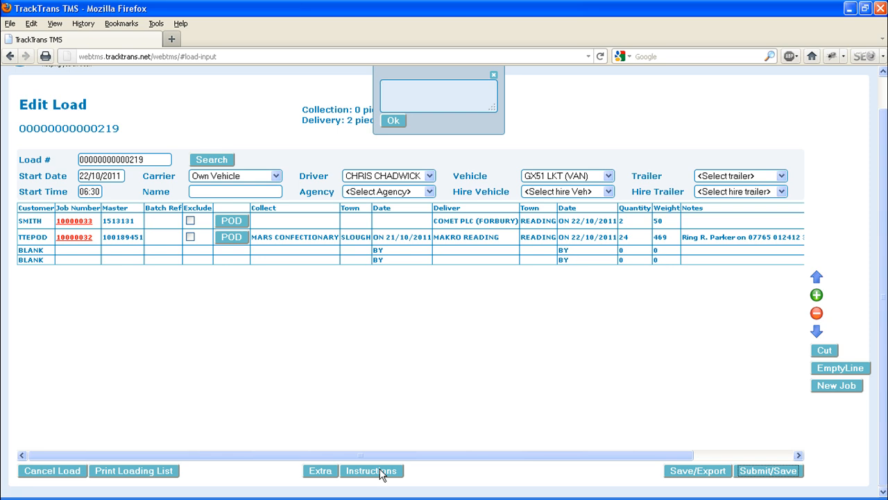
type("Ring traffic office")
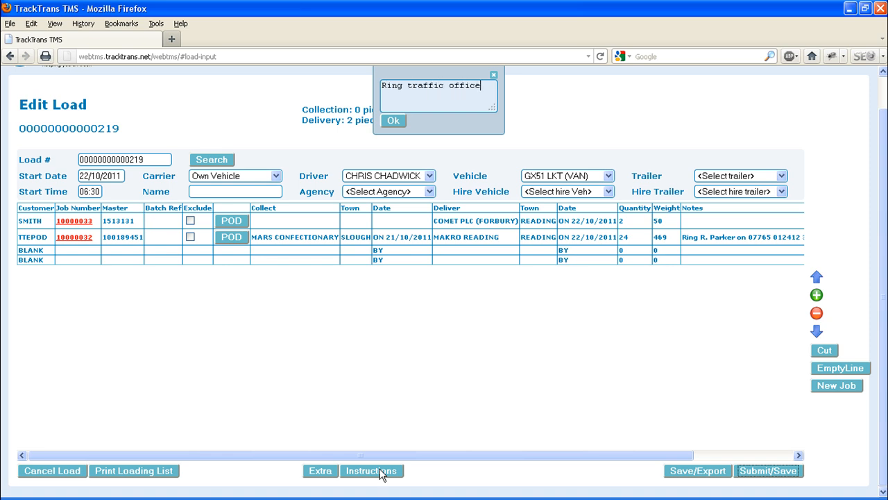
type(" at 4pm")
left_click(393, 122)
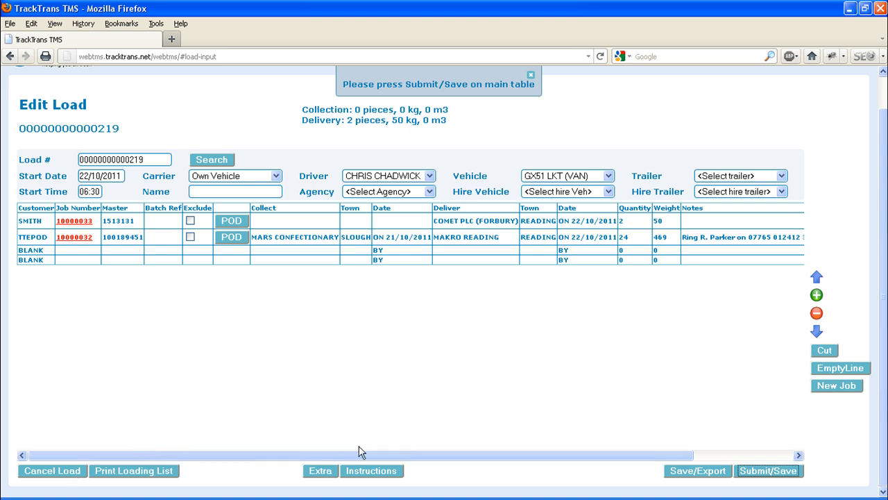
left_click(753, 470)
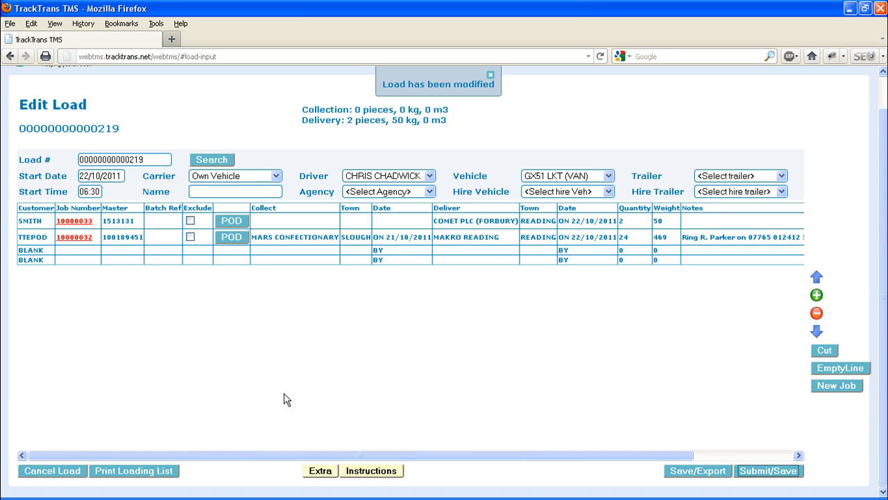
- Generate the driver copy of the loading list and review the extra men's expense sheet and the three-page loadsheet
left_click(147, 470)
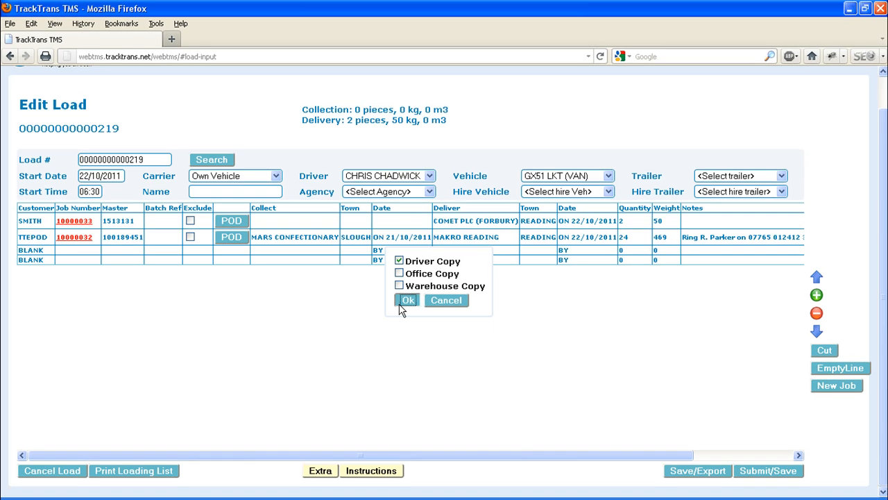
left_click(347, 336)
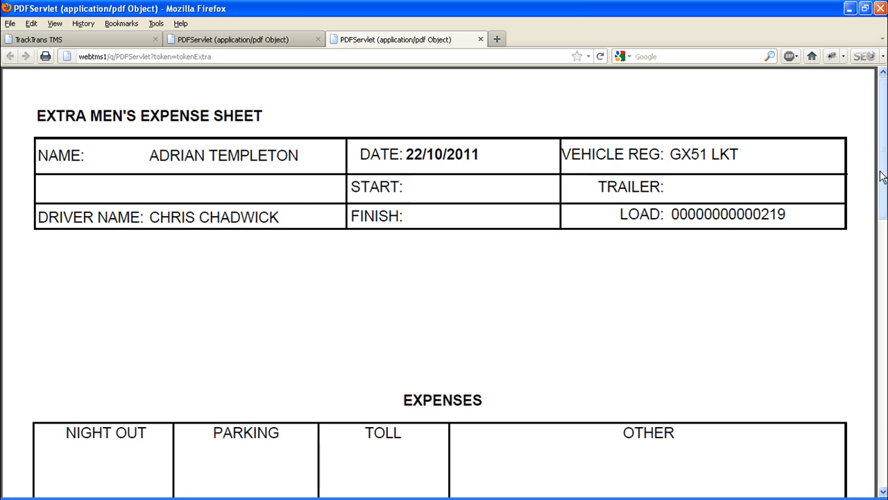
left_click_drag(882, 179, 882, 357)
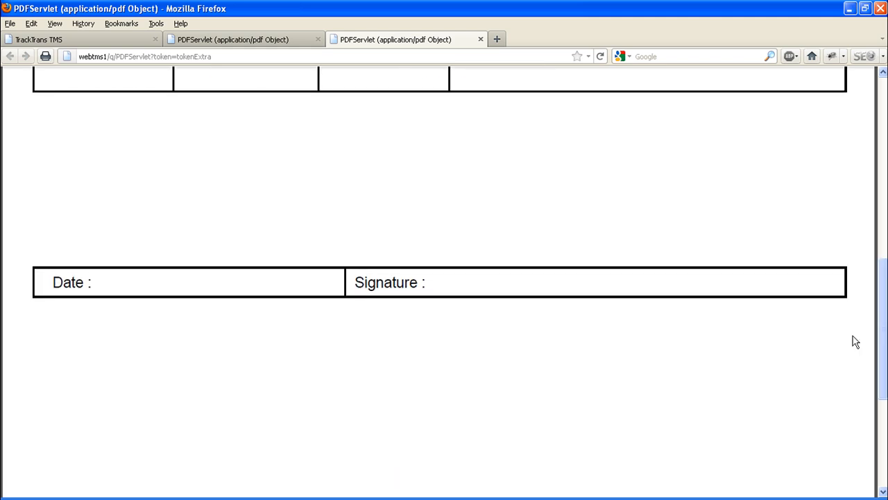
left_click(281, 41)
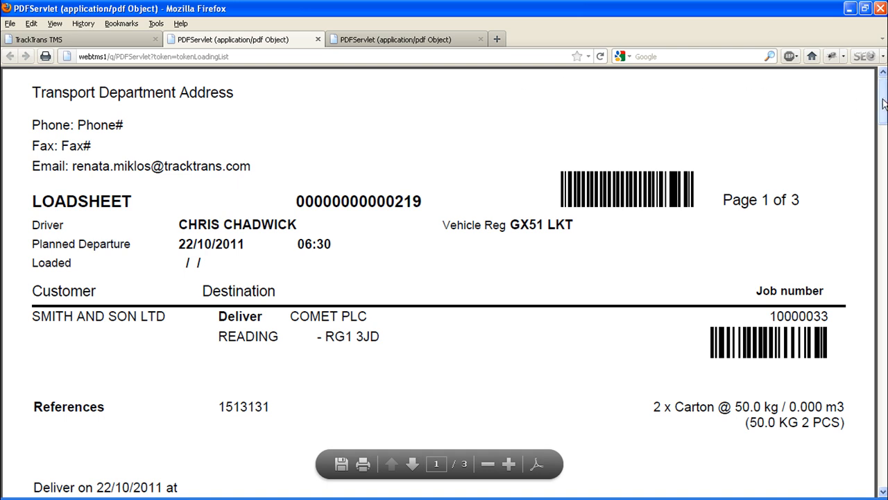
left_click_drag(883, 103, 885, 142)
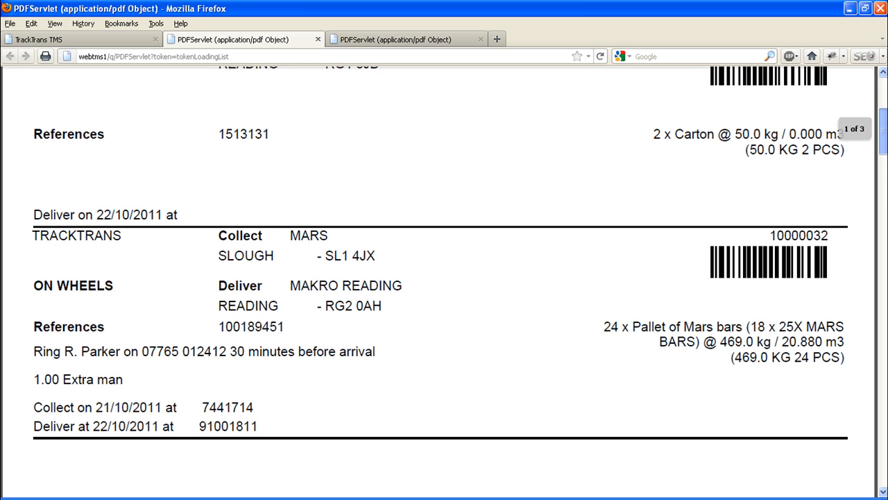
mouse_move(886, 142)
left_mouse_down()
mouse_move(880, 299)
mouse_move(861, 326)
mouse_move(852, 387)
mouse_move(844, 377)
mouse_move(856, 468)
left_mouse_up()
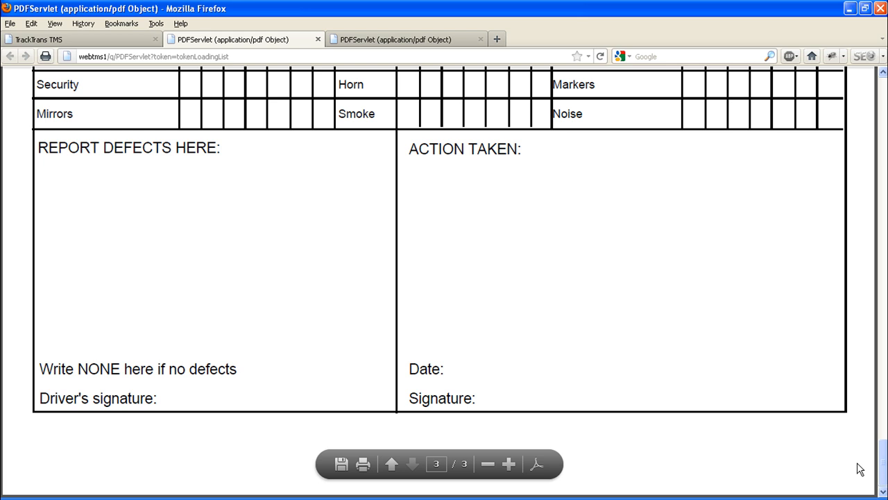